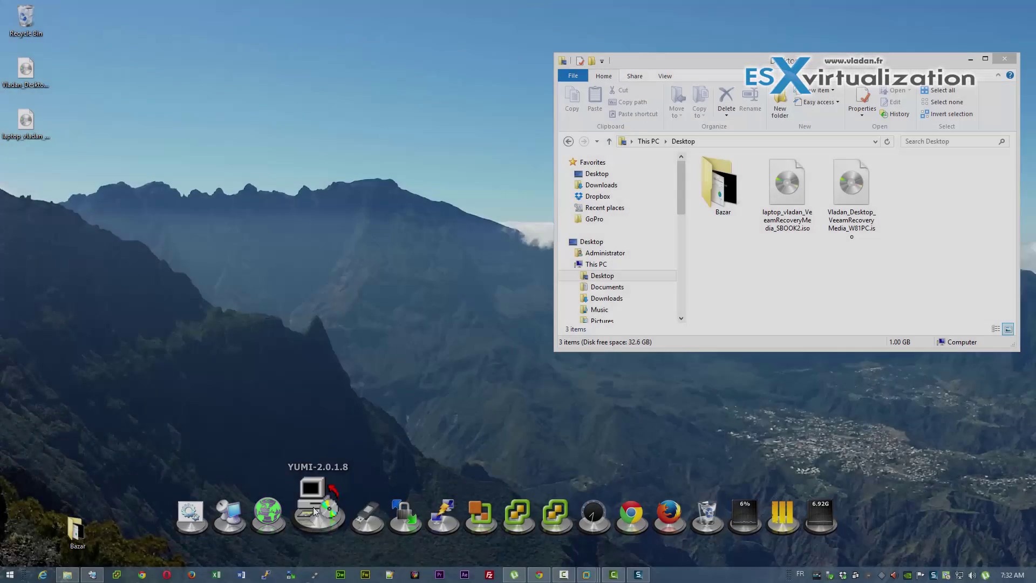
# Launch YUMI, accept the license agreement, and move the setup window up-left
pyautogui.click(313, 507)
pyautogui.click(578, 375)
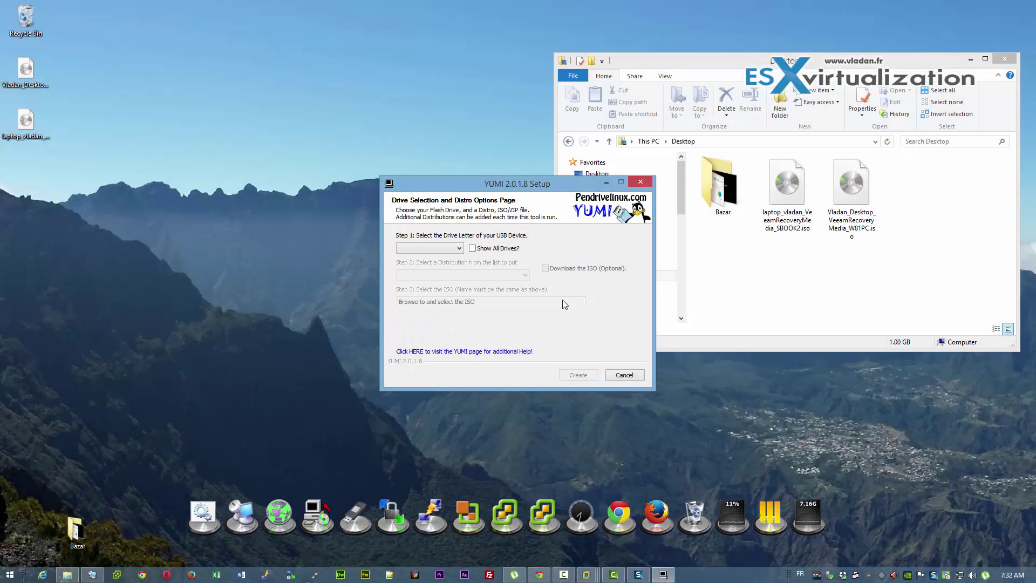
pyautogui.moveTo(541, 190); pyautogui.dragTo(359, 86)
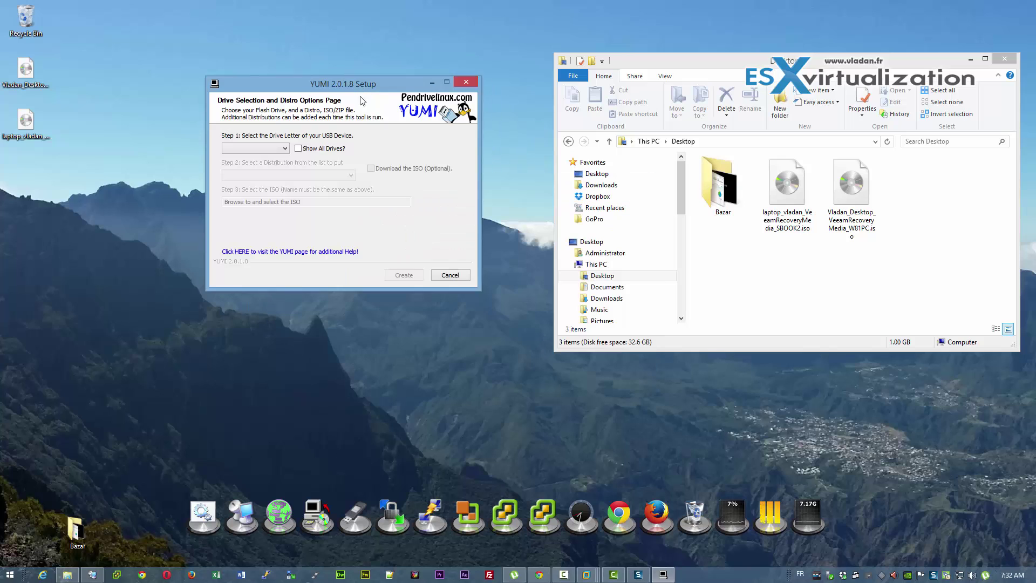
# Select the G: MULTIBOOT 3GB drive with FAT32 formatting and Try Unlisted ISO (GRUB)
pyautogui.click(284, 149)
pyautogui.click(276, 159)
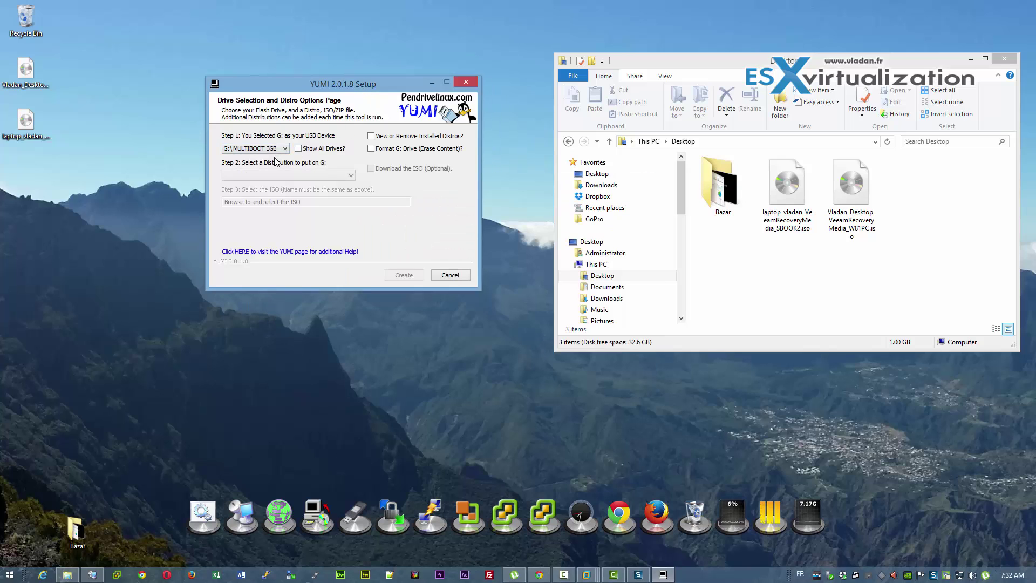
pyautogui.click(372, 149)
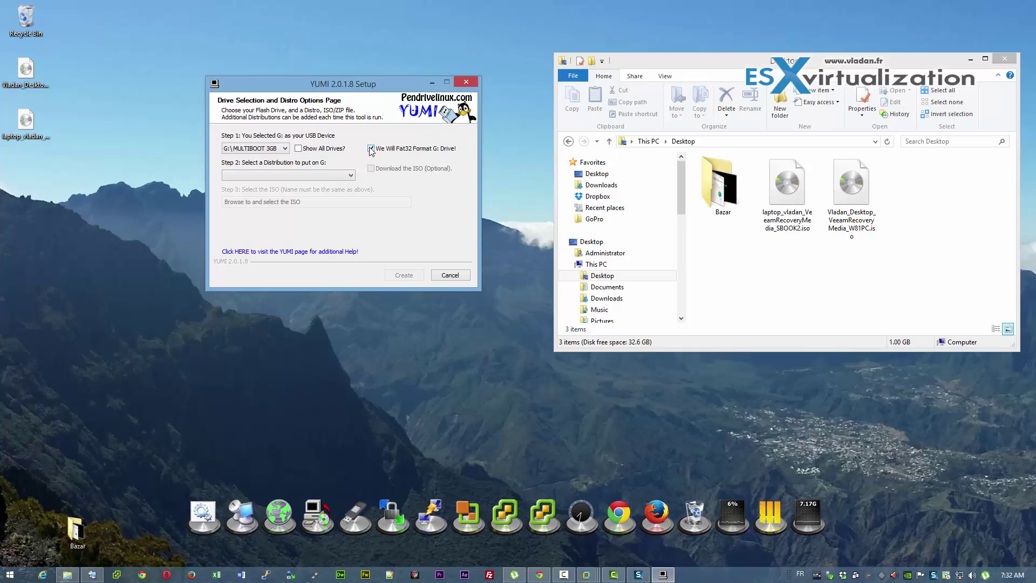
pyautogui.click(288, 176)
pyautogui.moveTo(348, 202); pyautogui.dragTo(349, 372)
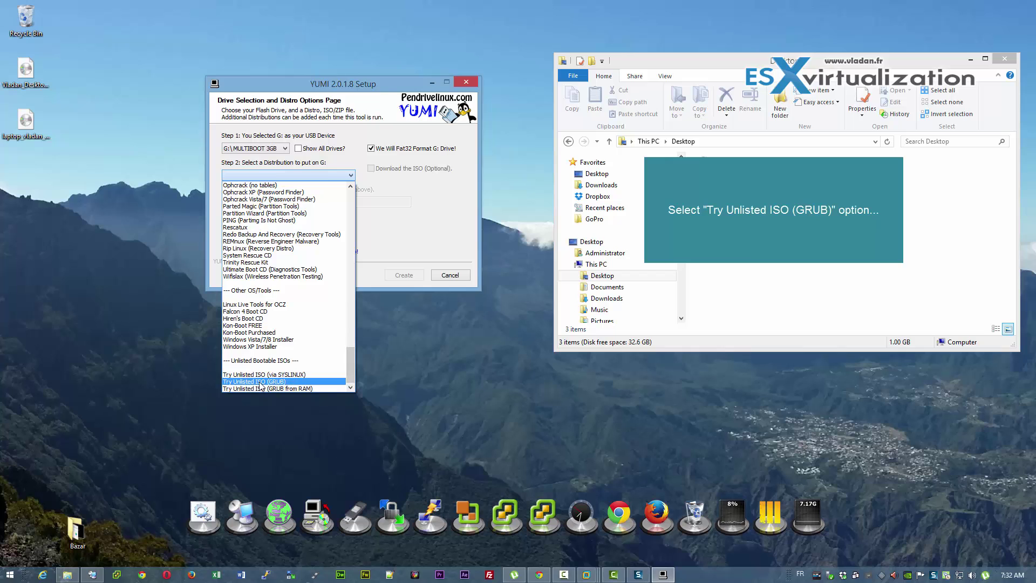
pyautogui.click(259, 382)
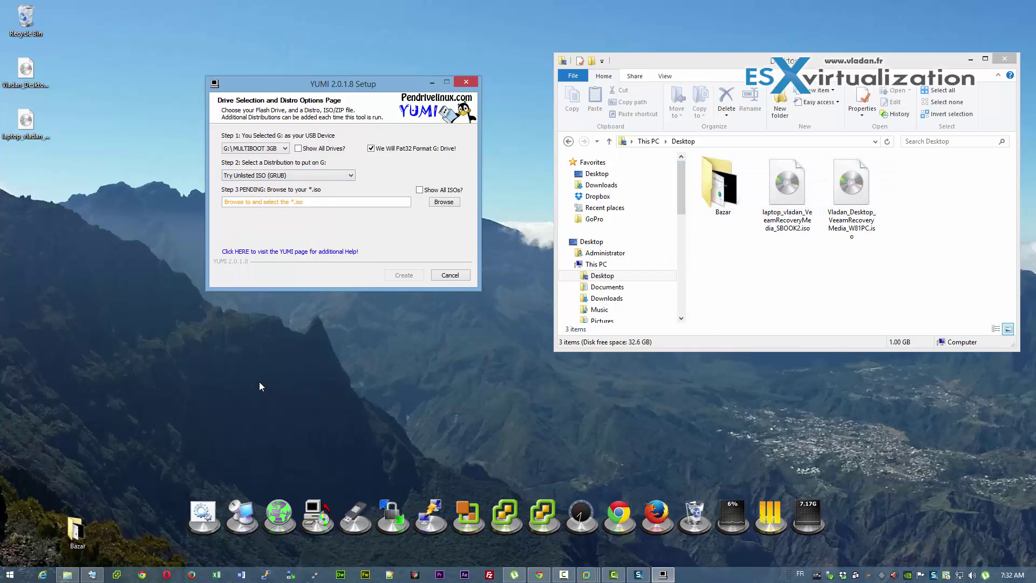
# Load laptop_vladan_VeeamRecoveryMedia_SBOOK2.iso and start creating the bootable drive
pyautogui.click(435, 206)
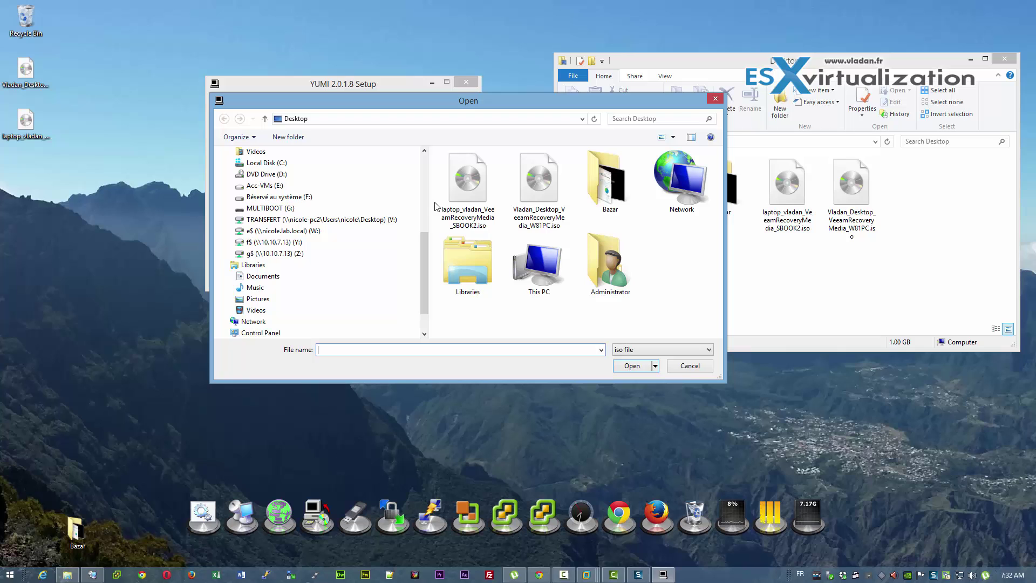
pyautogui.doubleClick(469, 214)
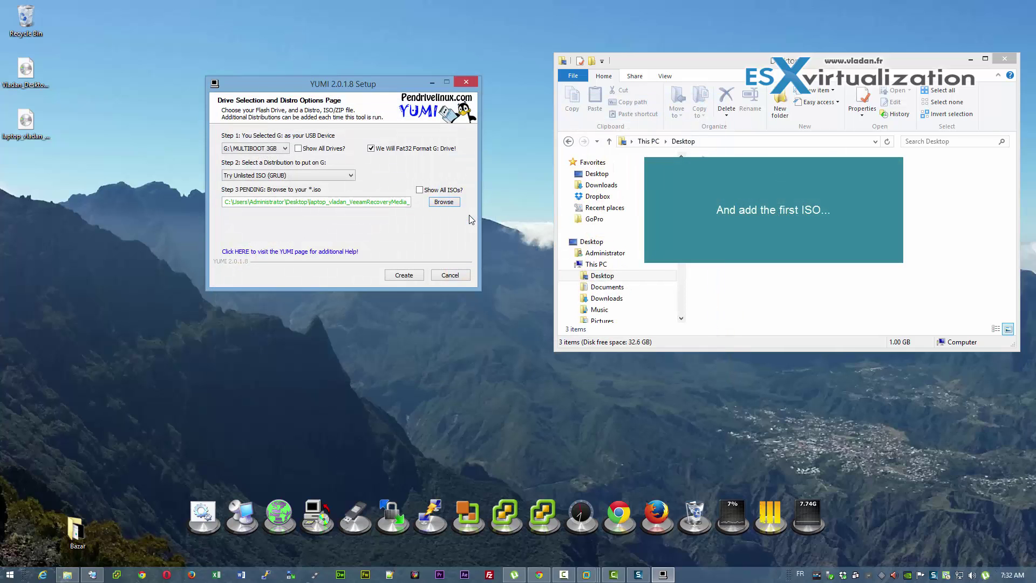
pyautogui.click(404, 276)
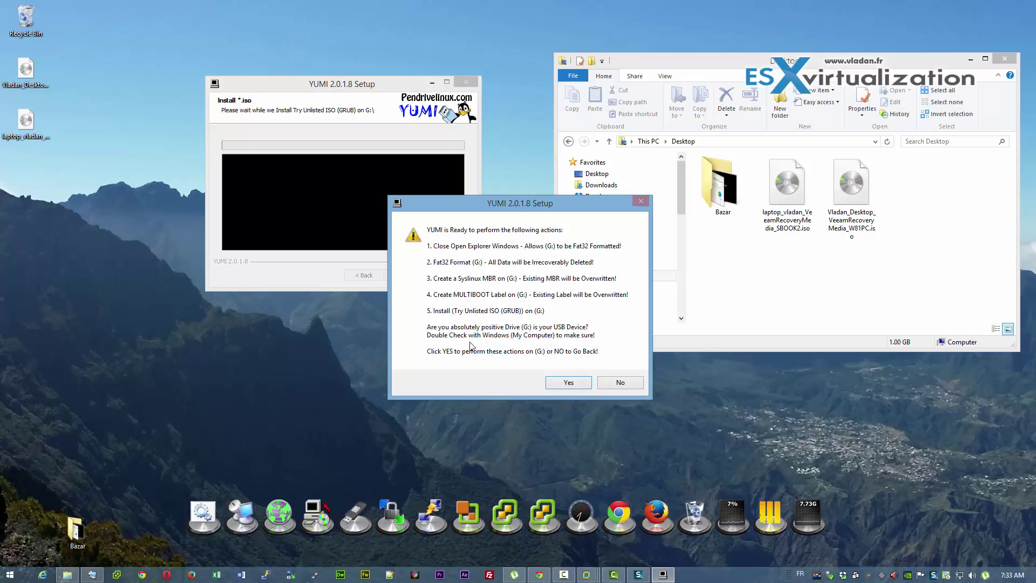
# Approve formatting G: and installing the SBOOK2 ISO, then let the installation run to completion
pyautogui.click(567, 383)
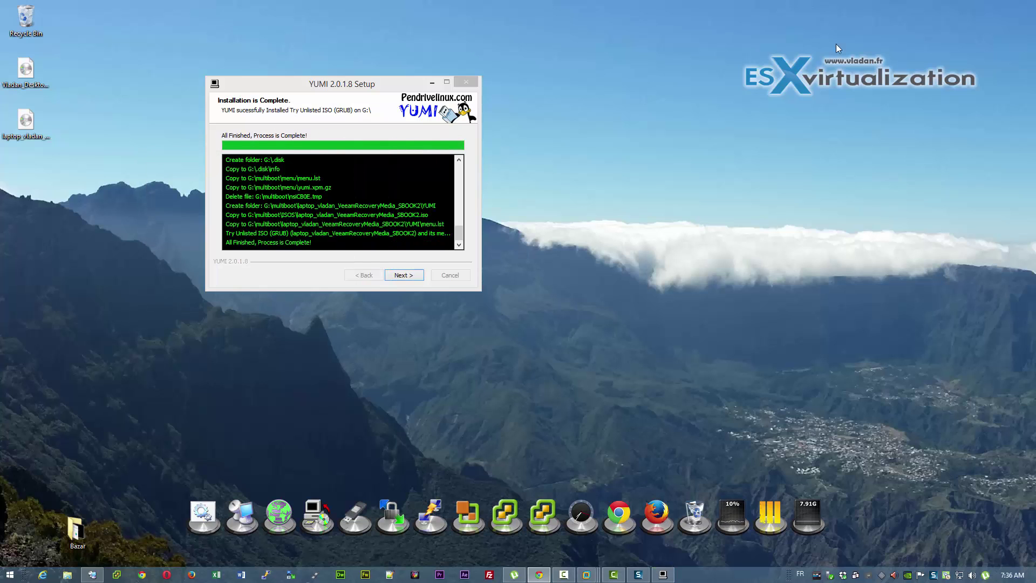
# Finish the first install, agree to add another ISO, and reselect Try Unlisted ISO (GRUB)
pyautogui.click(411, 276)
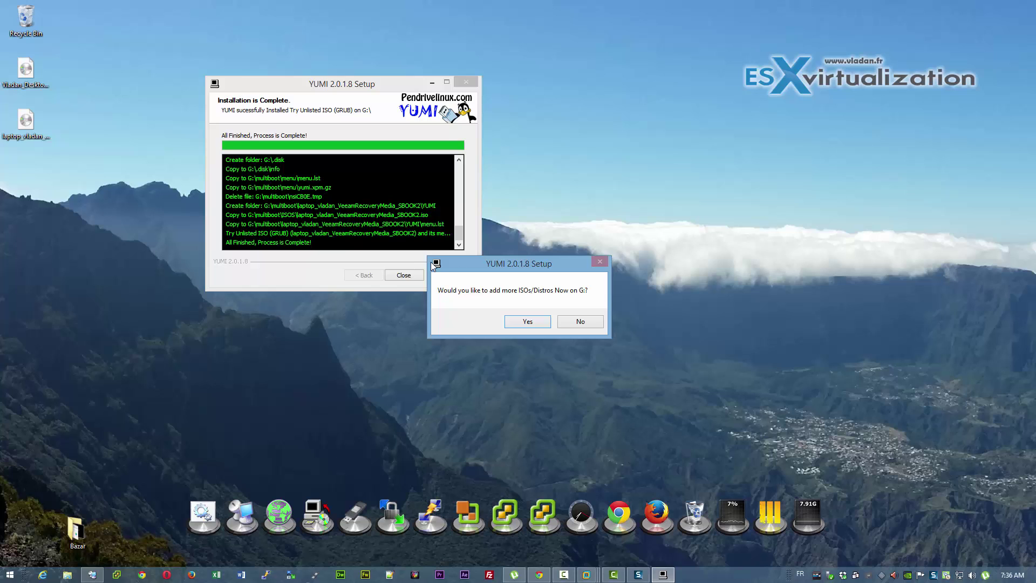
pyautogui.click(529, 321)
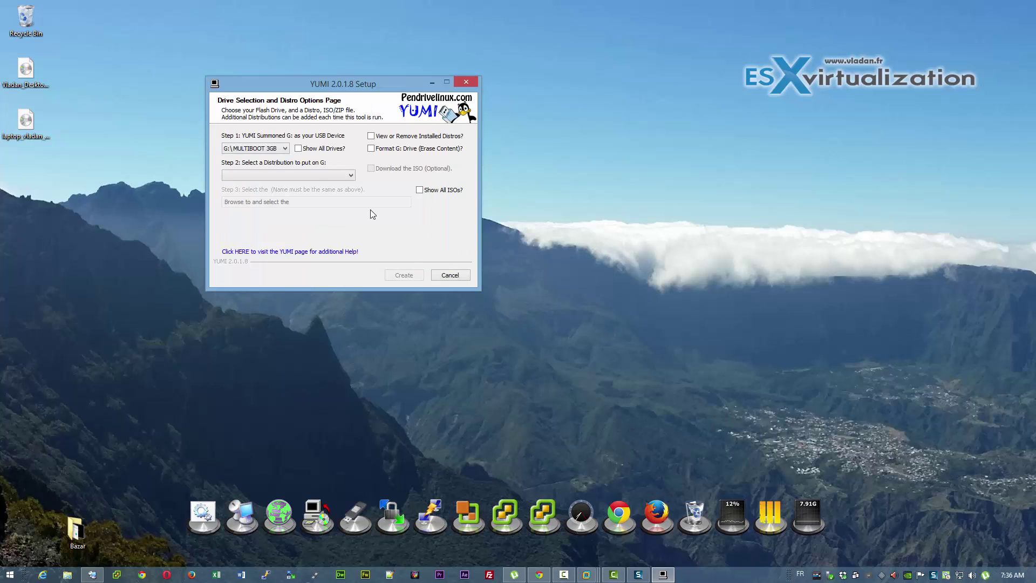
pyautogui.click(315, 178)
pyautogui.moveTo(350, 203); pyautogui.dragTo(347, 392)
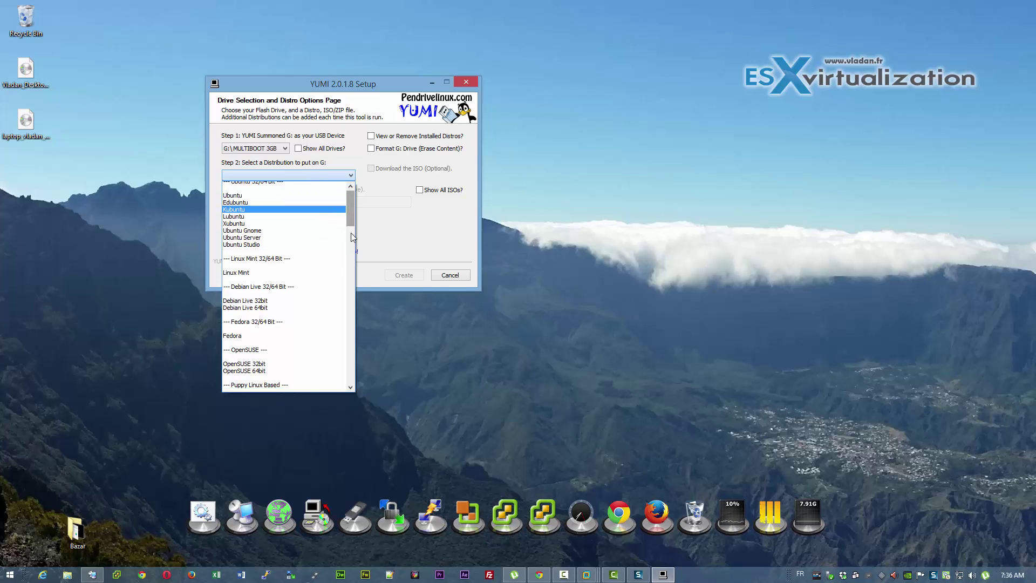
pyautogui.click(290, 382)
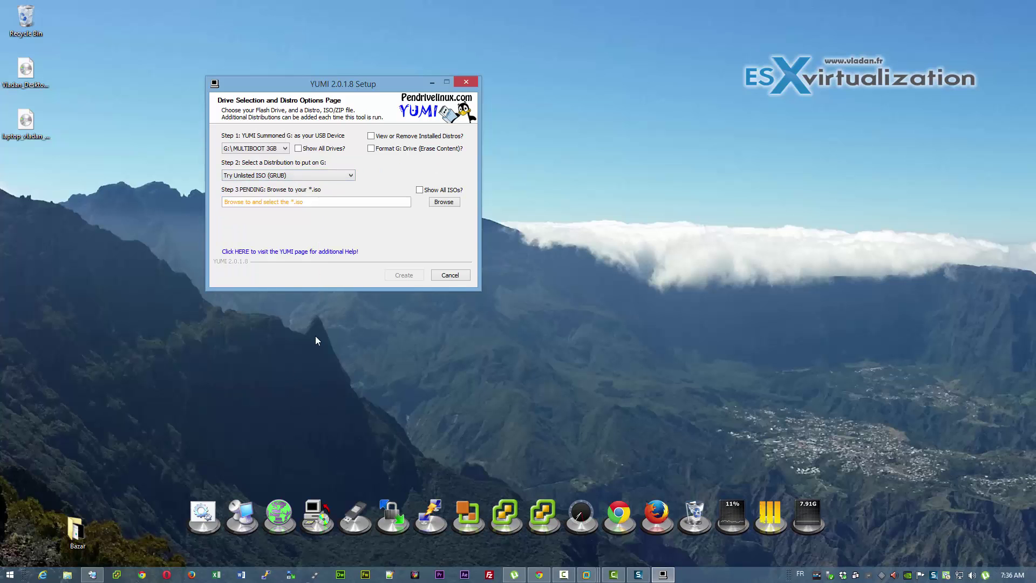
pyautogui.click(438, 205)
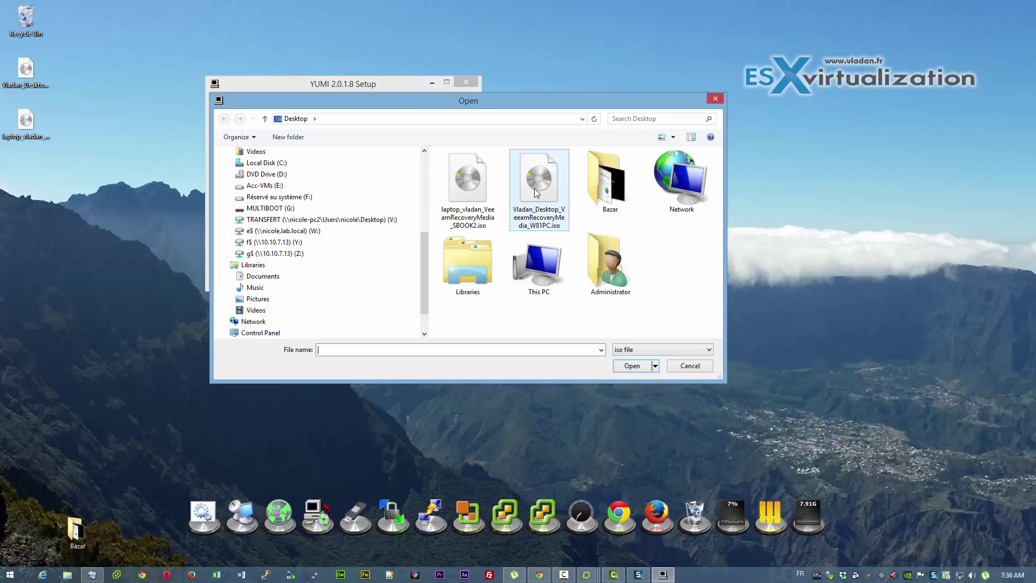
# Install the W81PC recovery ISO onto G:, decline further ISOs, and exit YUMI
pyautogui.doubleClick(534, 193)
pyautogui.click(403, 276)
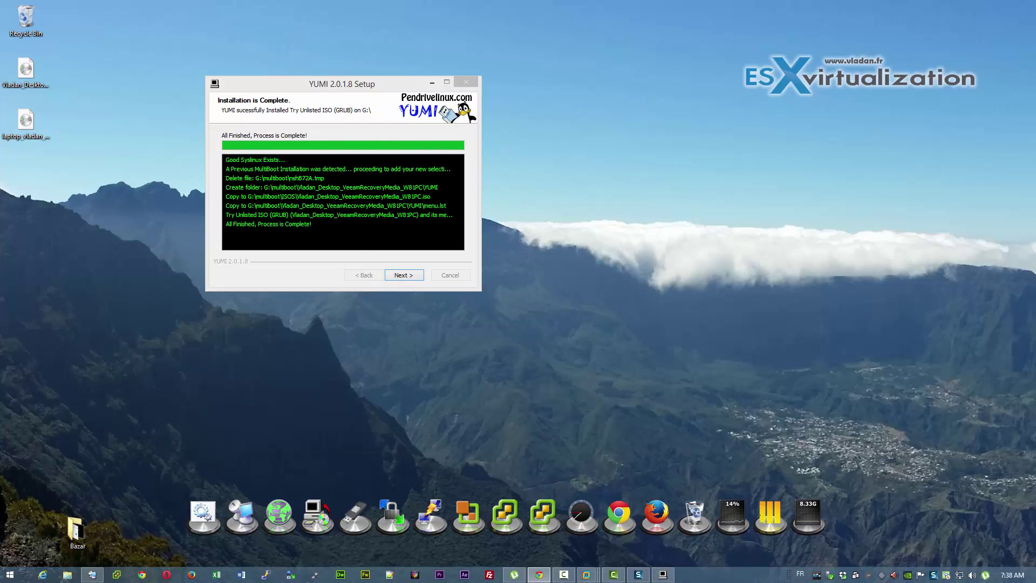
pyautogui.click(405, 278)
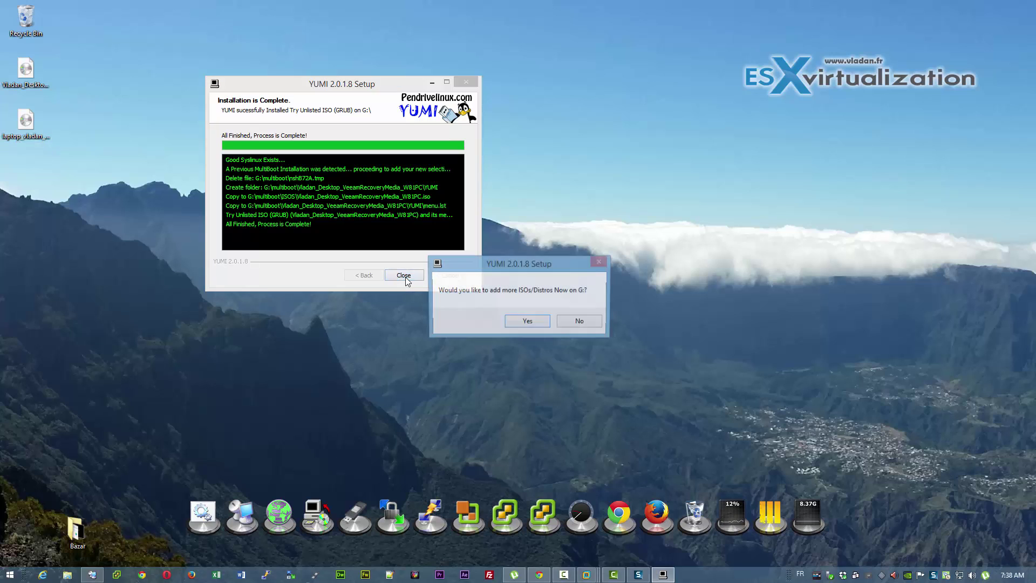
pyautogui.click(579, 323)
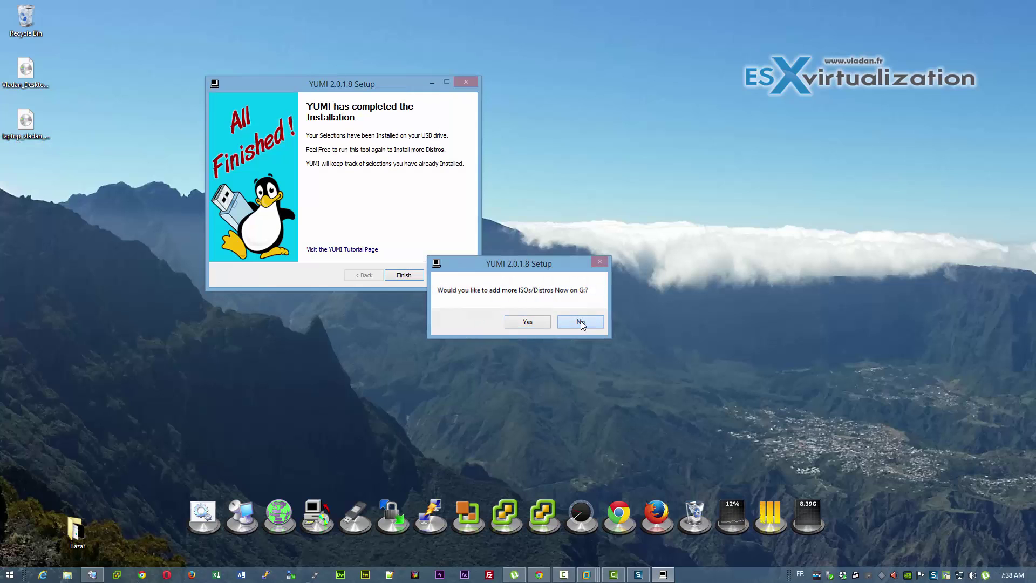
pyautogui.click(405, 278)
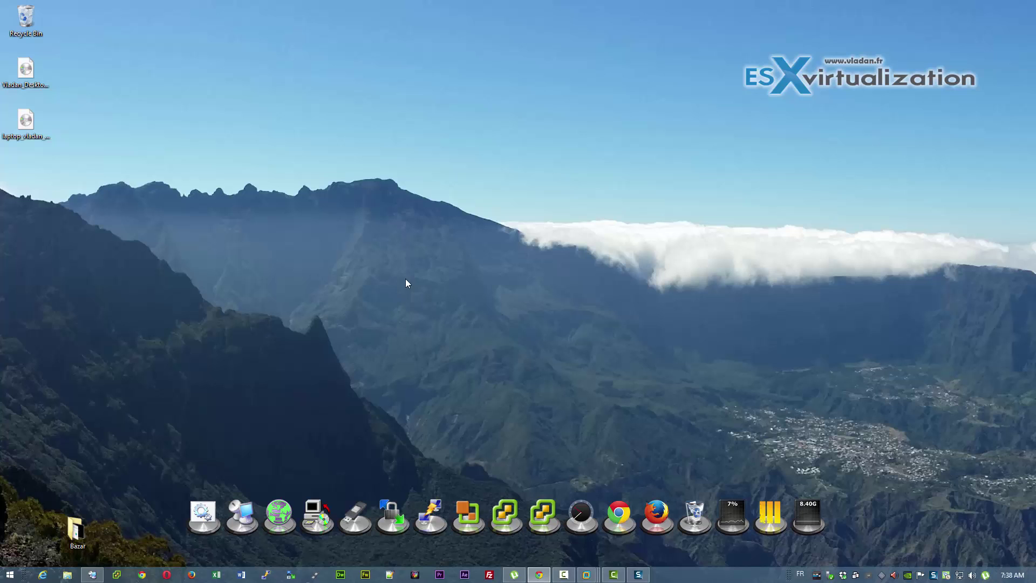
pyautogui.moveTo(586, 575)
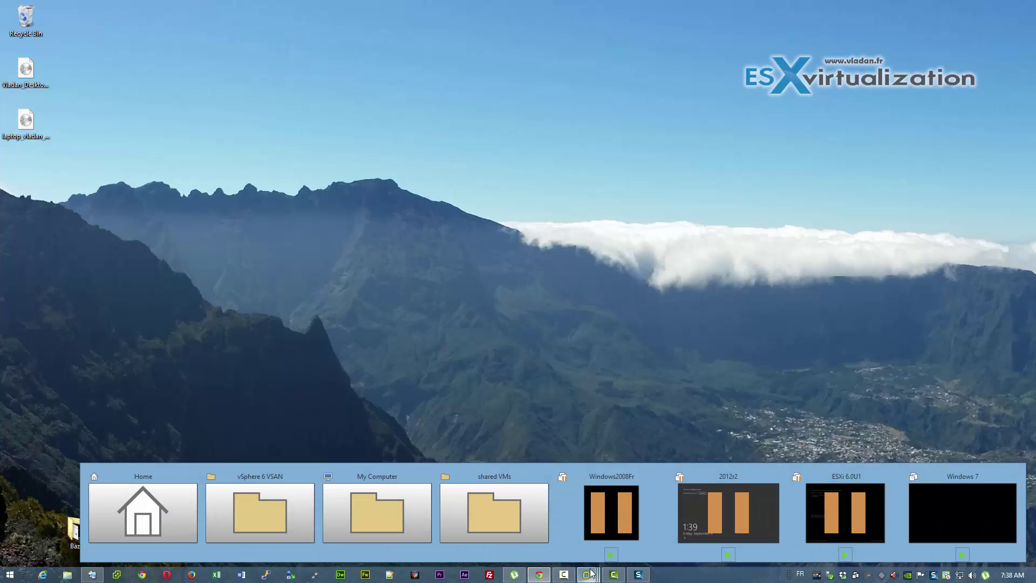
# Power on the Windows 7 VM and boot it from USB via the boot menu
pyautogui.click(933, 493)
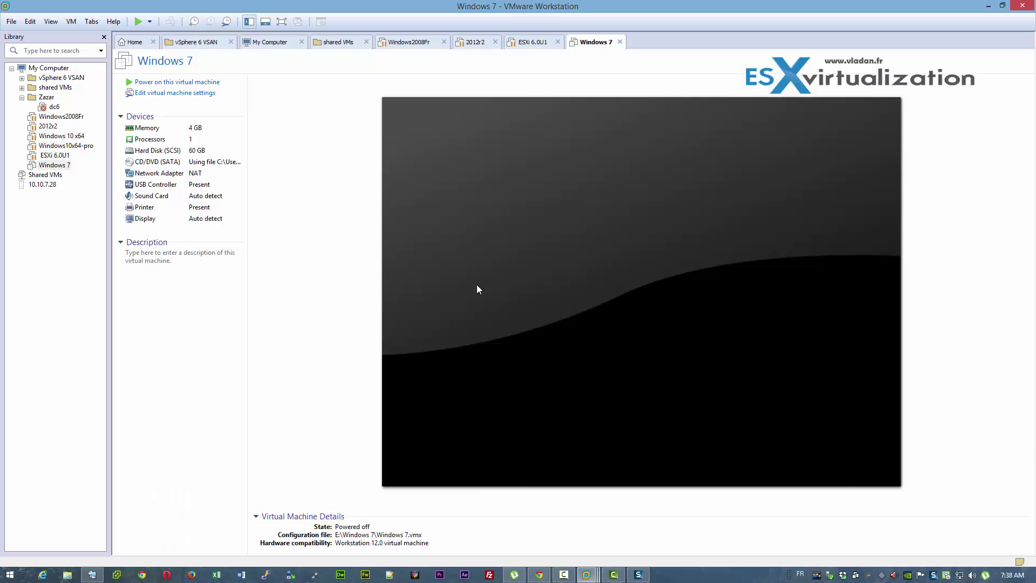
pyautogui.click(178, 83)
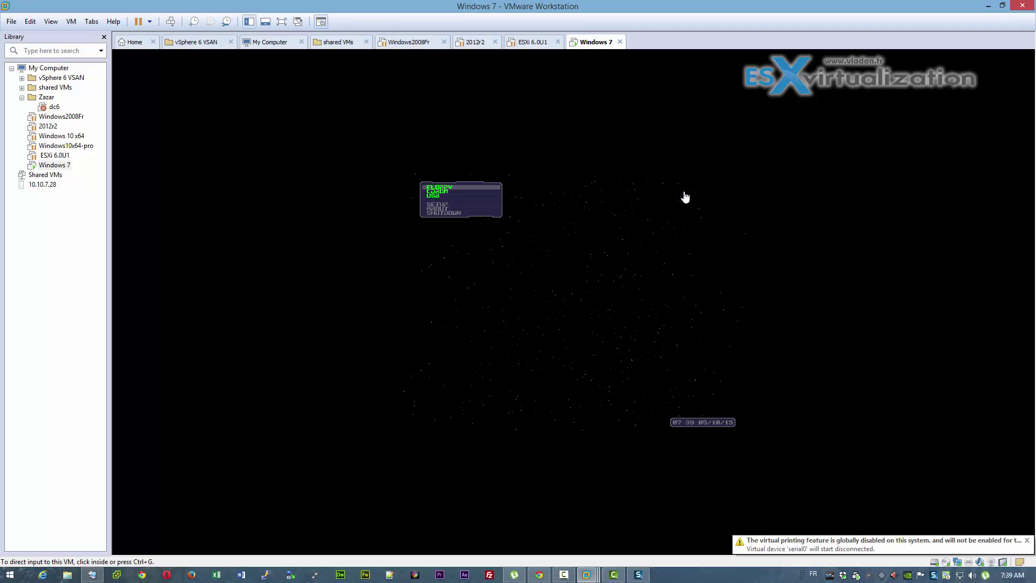
pyautogui.click(461, 194)
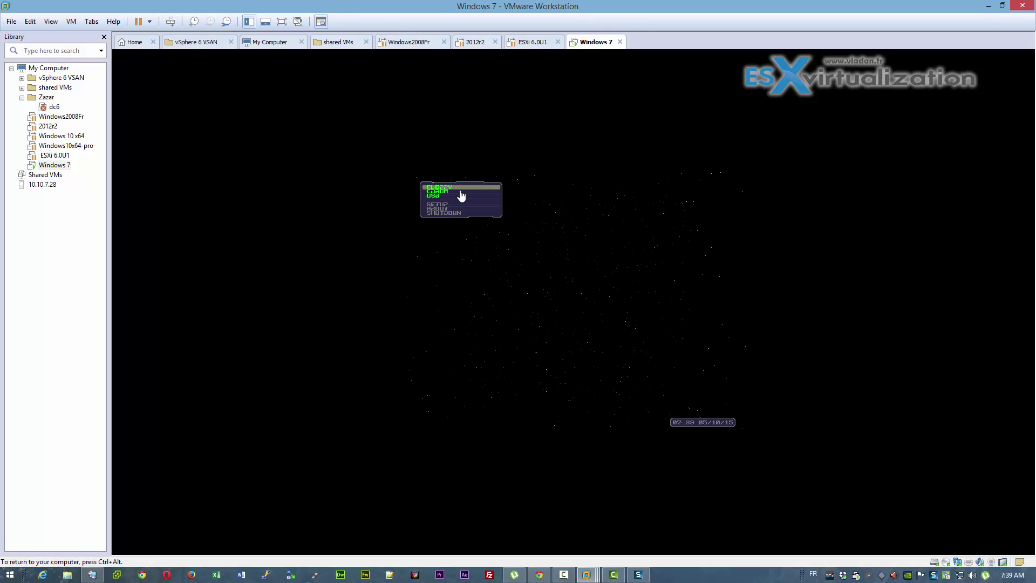
pyautogui.press('Down')
pyautogui.press('Down')
pyautogui.press('Return')
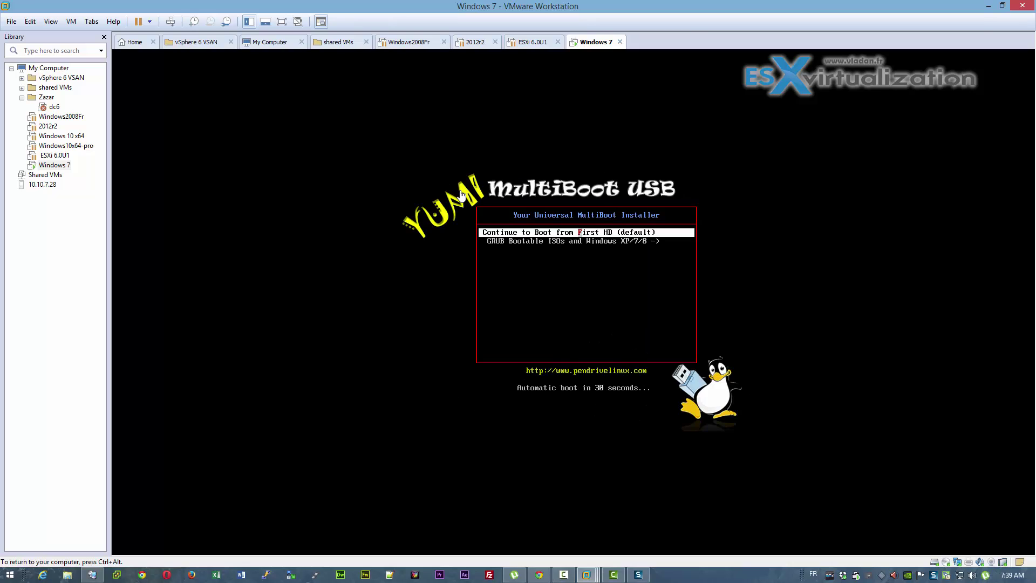
# Enter GRUB Bootable ISOs and step through both Veeam recovery ISO entries
pyautogui.press('Down')
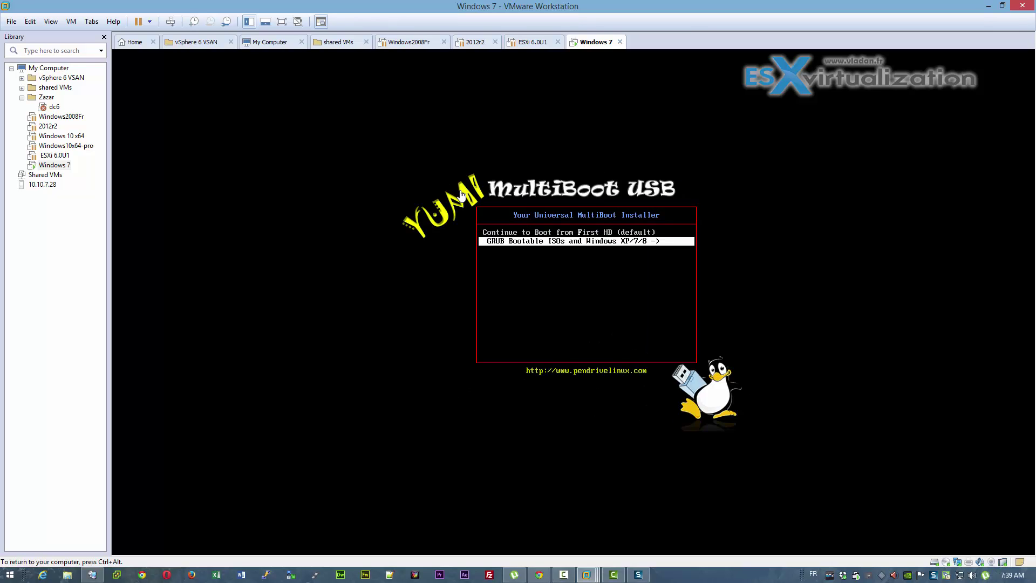
pyautogui.press('Return')
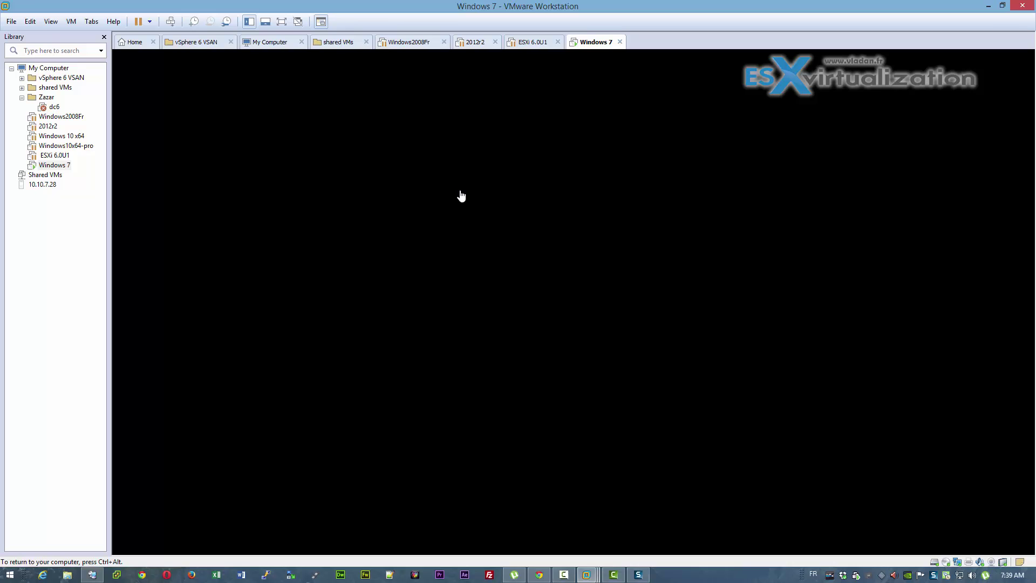
pyautogui.press('Down')
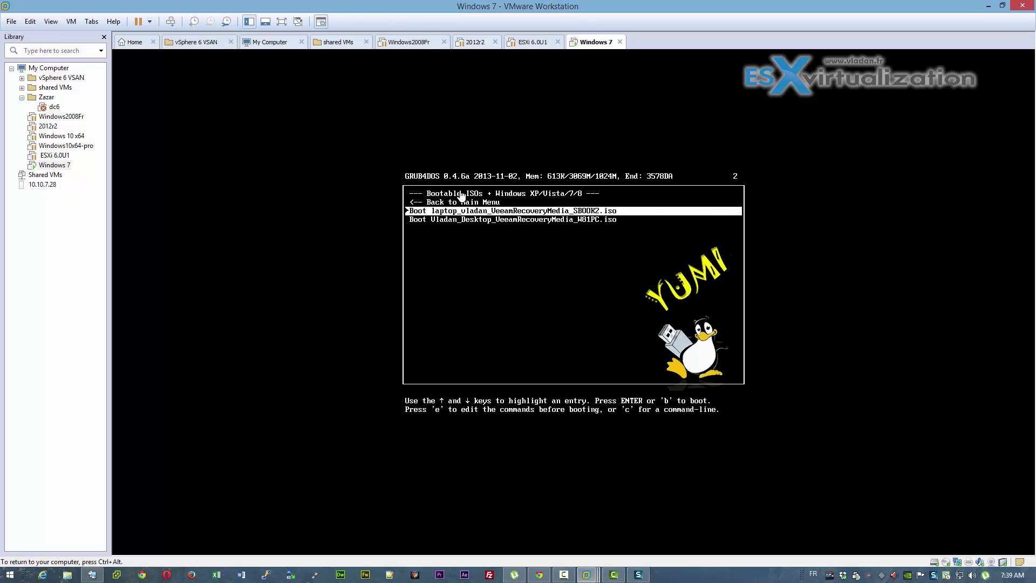
pyautogui.press('Down')
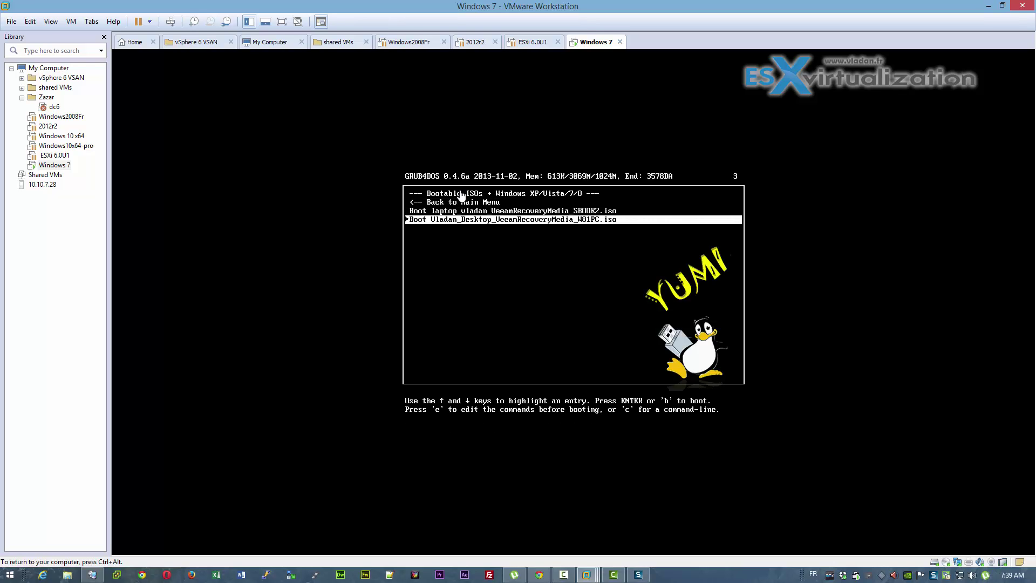
pyautogui.press('Up')
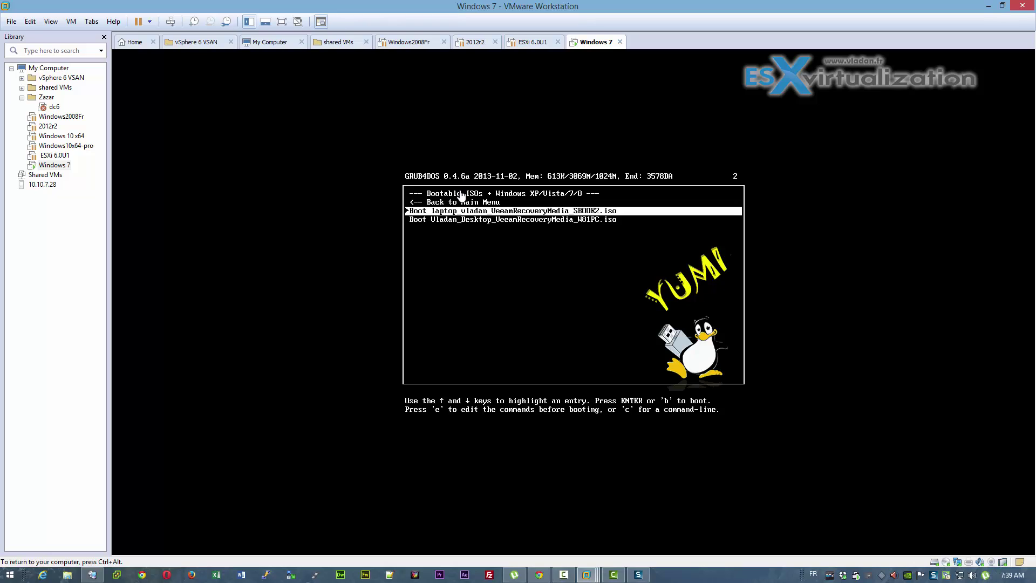
# Regain VM input control and boot the laptop SBOOK2 Veeam recovery ISO
pyautogui.hotkey('ctrl', 'alt')
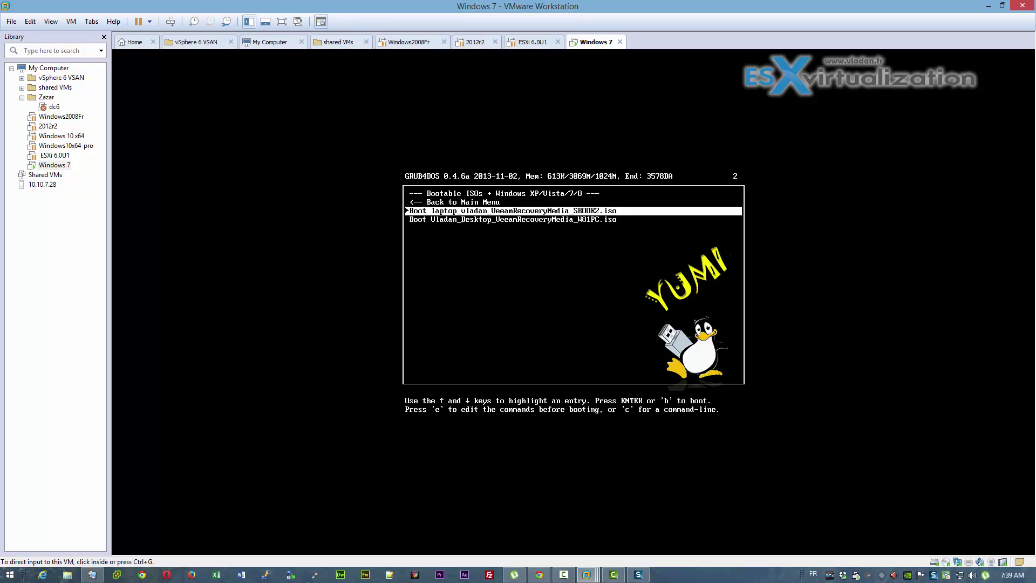
pyautogui.click(636, 214)
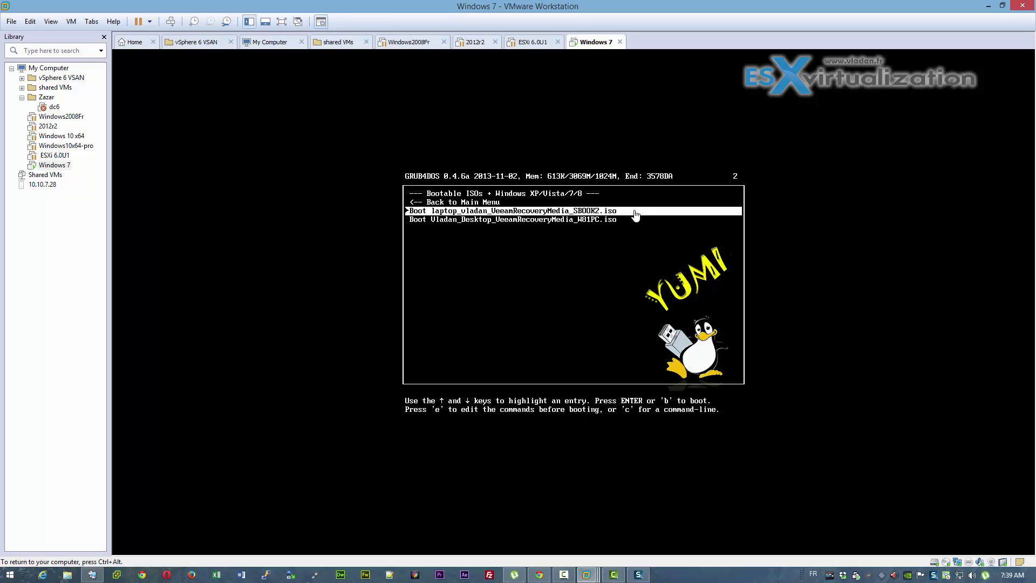
pyautogui.press('Return')
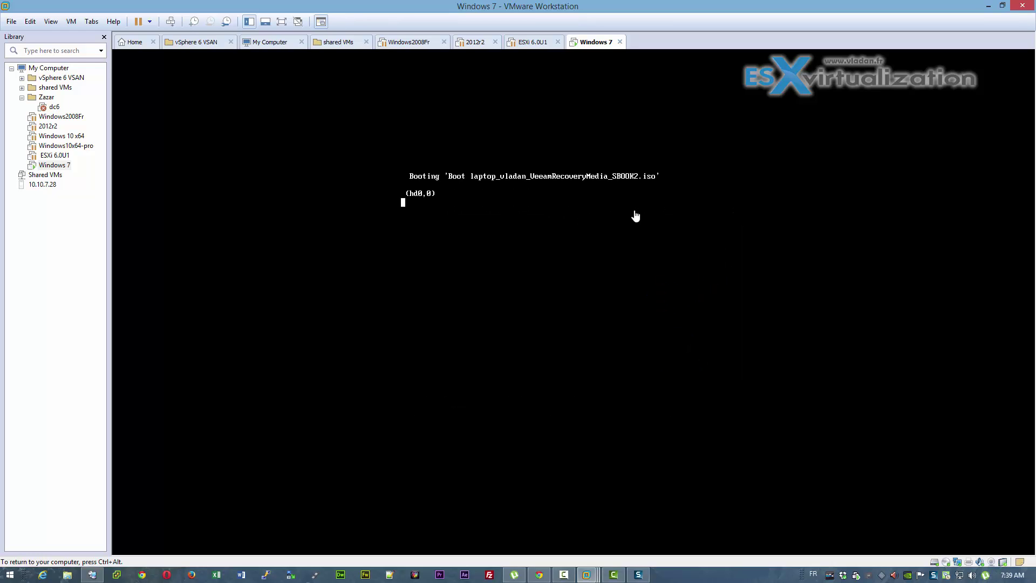